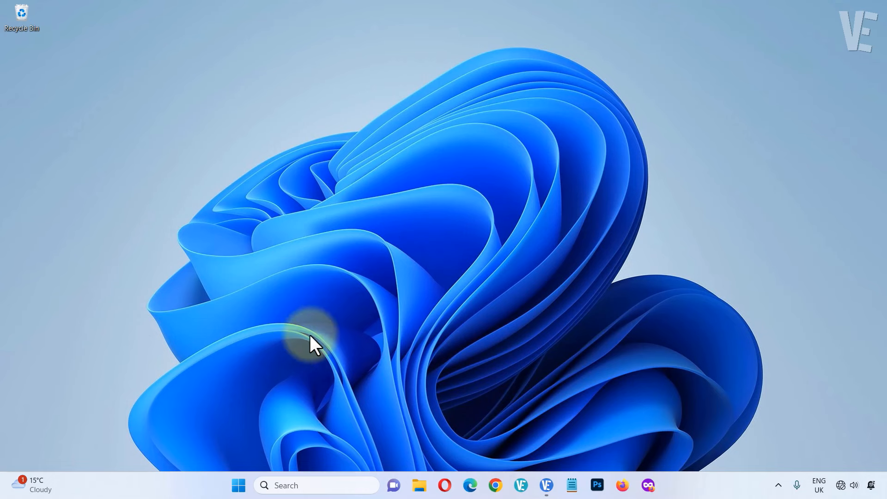
# - Open the network connections with ncpa.cpl and enable the WiFi adapter
pyautogui.click(233, 484)
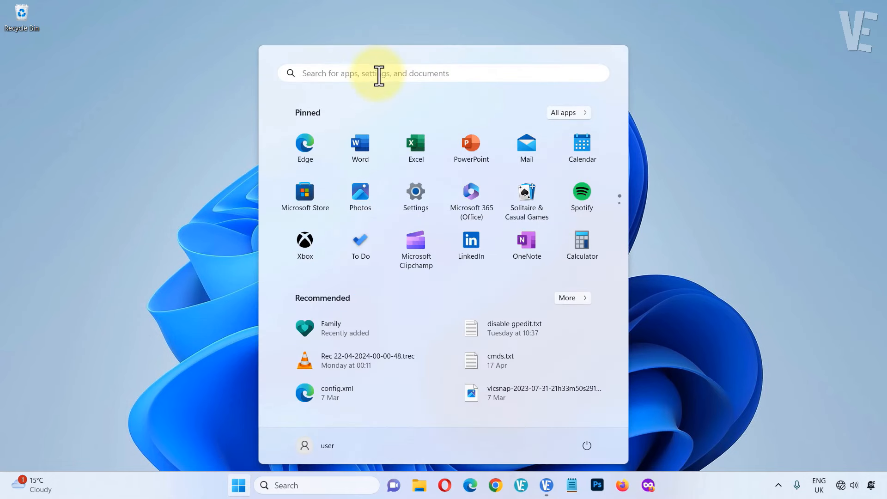
pyautogui.click(379, 74)
pyautogui.write('nc')
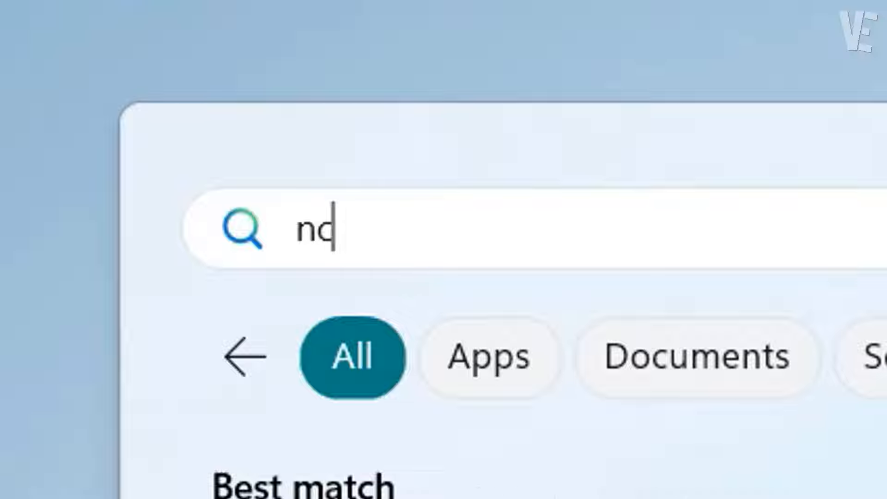
pyautogui.write('pa.cpl')
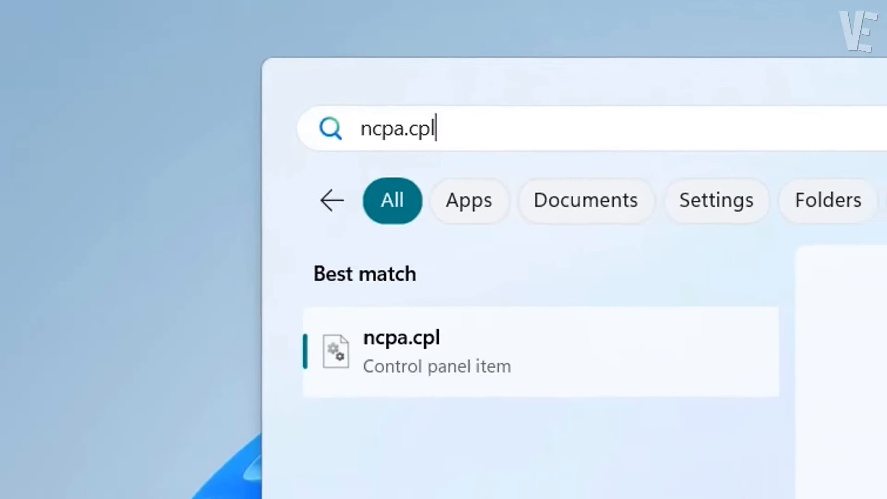
pyautogui.click(418, 305)
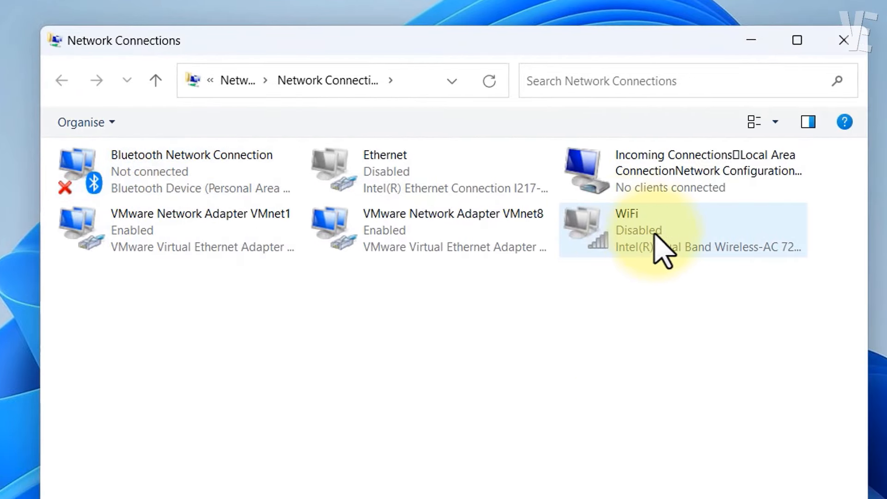
pyautogui.rightClick(639, 230)
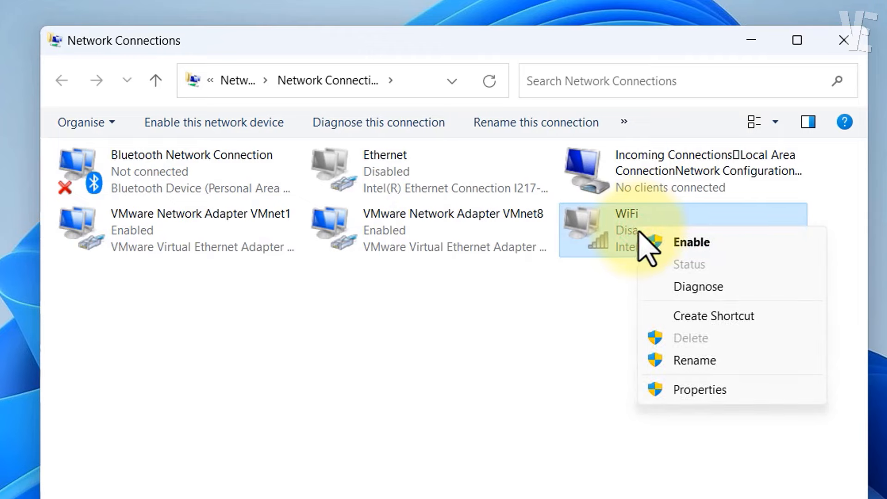
pyautogui.click(688, 242)
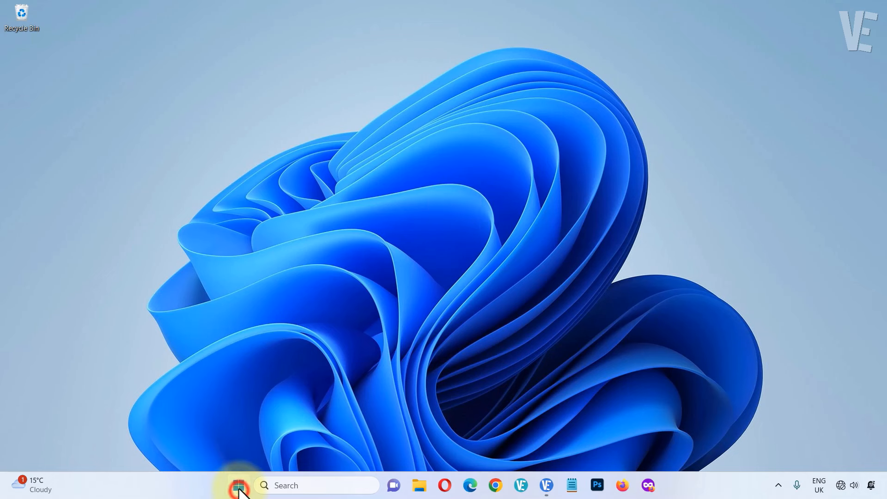
# - Reopen the network connections with ncpa.cpl and bring up the properties of the WiFi adapter
pyautogui.click(239, 487)
pyautogui.click(332, 83)
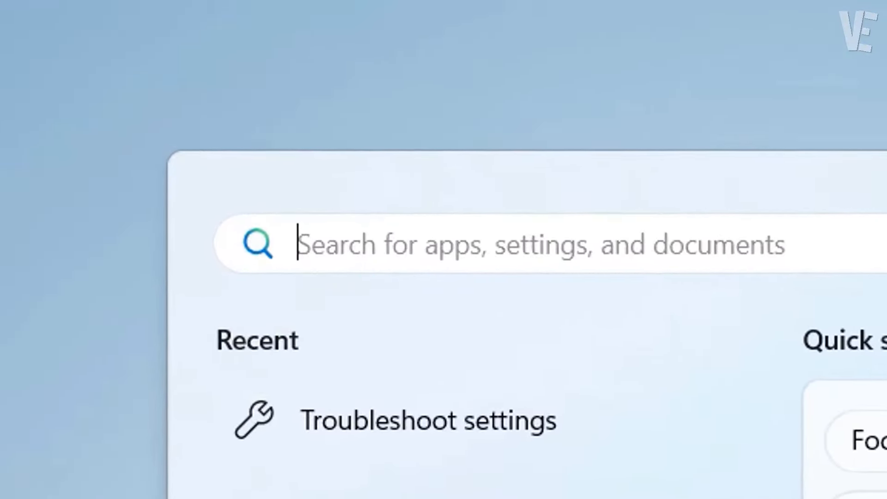
pyautogui.write('ncpa.cpl')
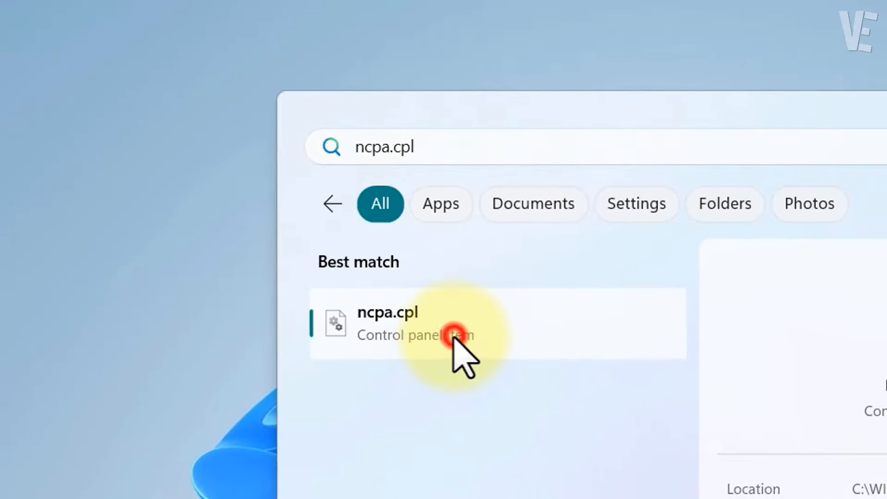
pyautogui.click(454, 335)
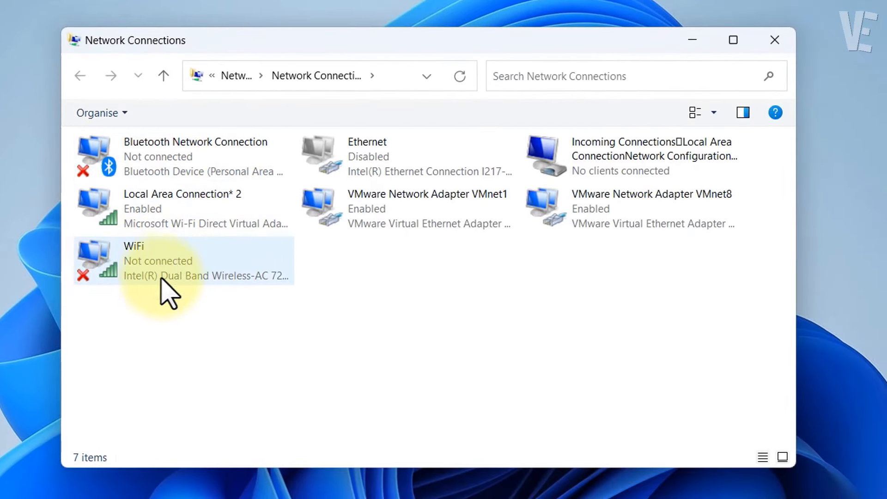
pyautogui.rightClick(171, 261)
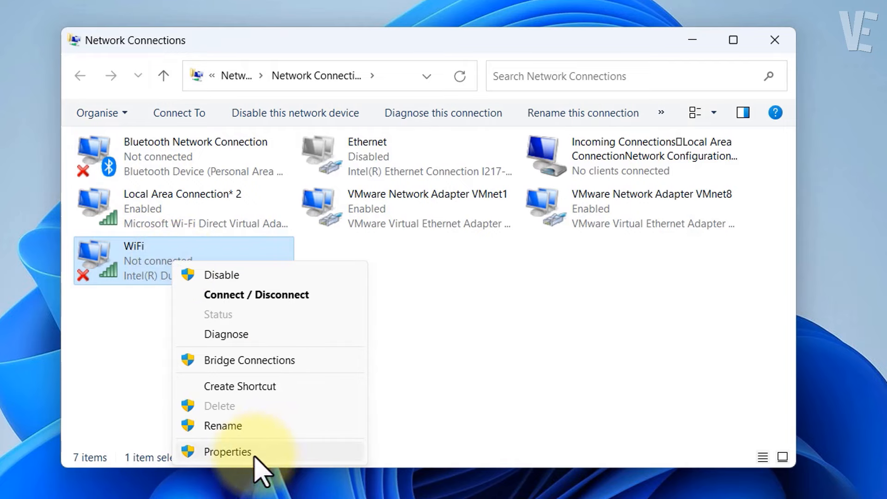
pyautogui.click(239, 453)
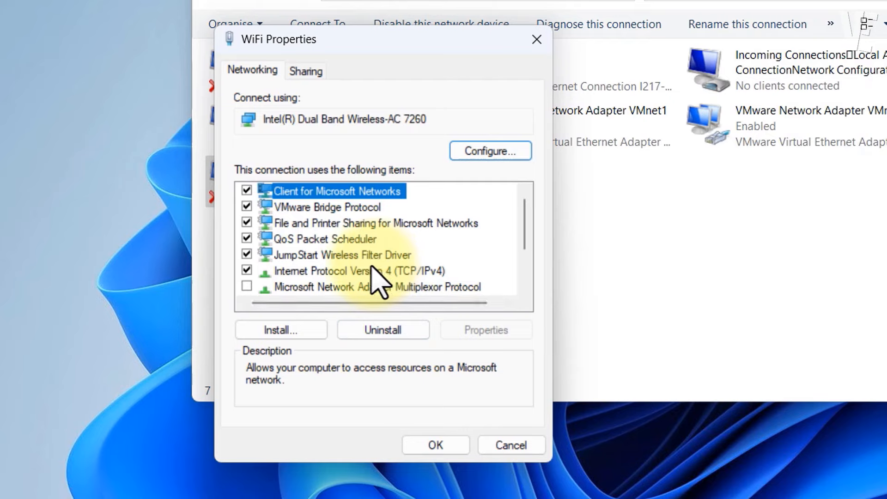
# - Set the adapter's TCP/IPv4 DNS servers to 1.1.1.1 preferred and 1.0.0.1 alternative, validate settings upon exit, and save
pyautogui.scroll(-1, 378, 283)
pyautogui.click(404, 223)
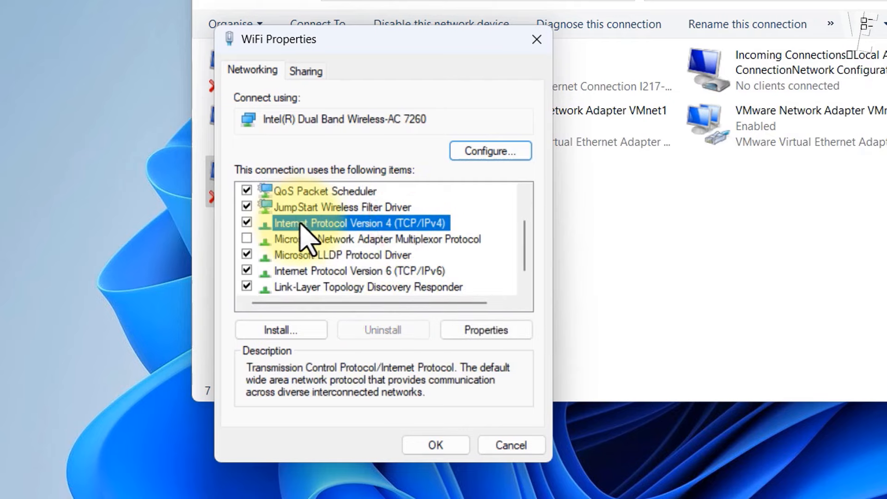
pyautogui.click(482, 330)
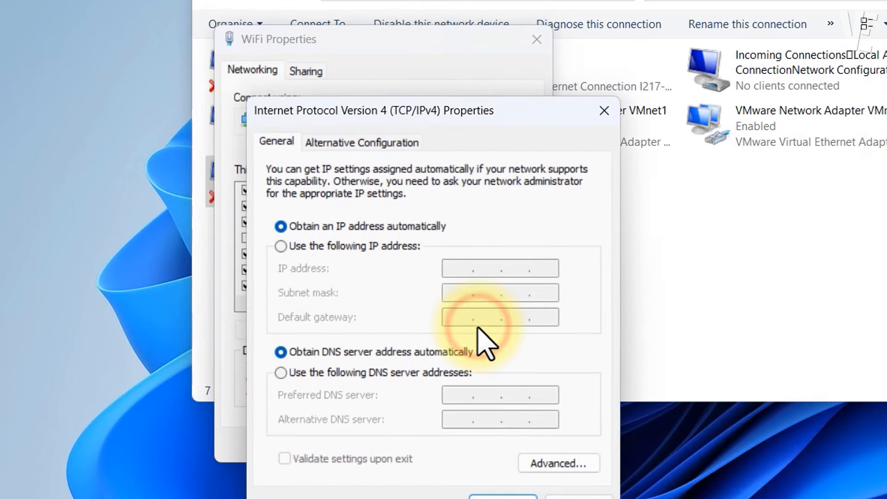
pyautogui.click(404, 370)
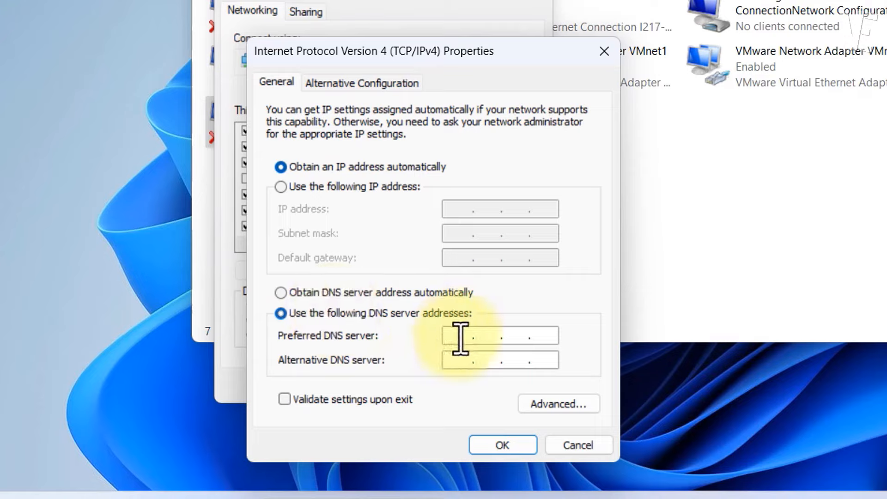
pyautogui.click(459, 335)
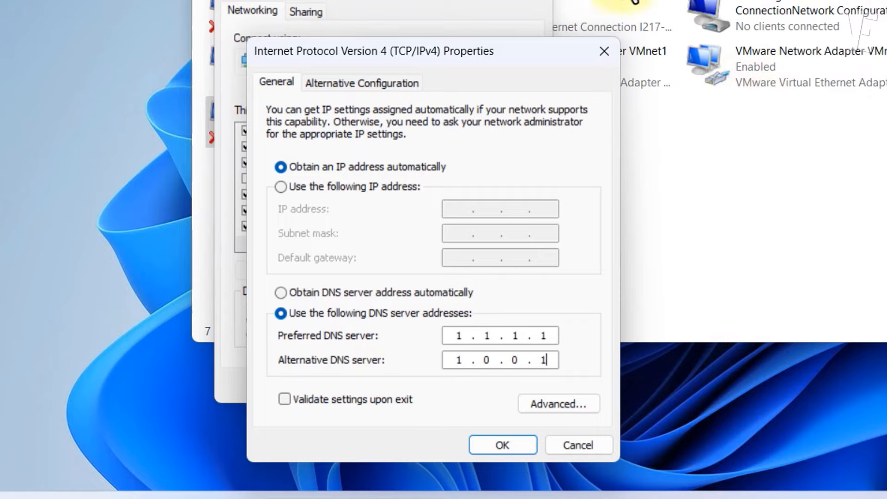
pyautogui.click(305, 397)
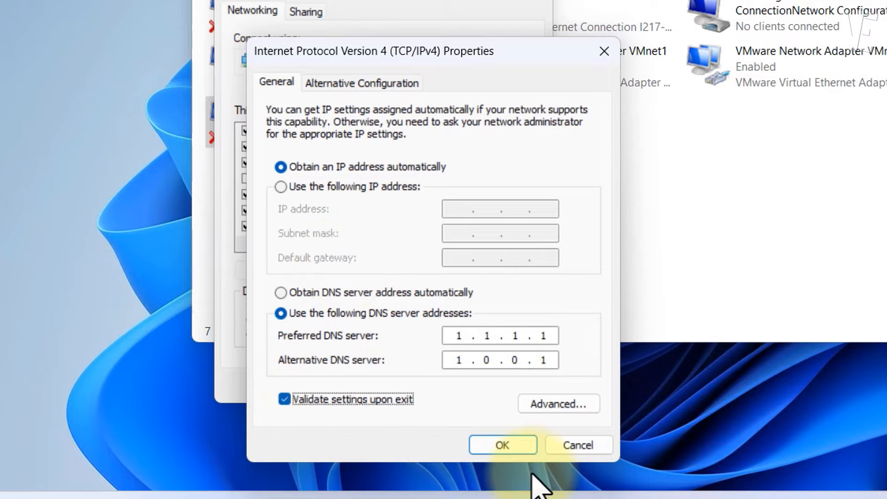
pyautogui.click(515, 447)
pyautogui.click(454, 387)
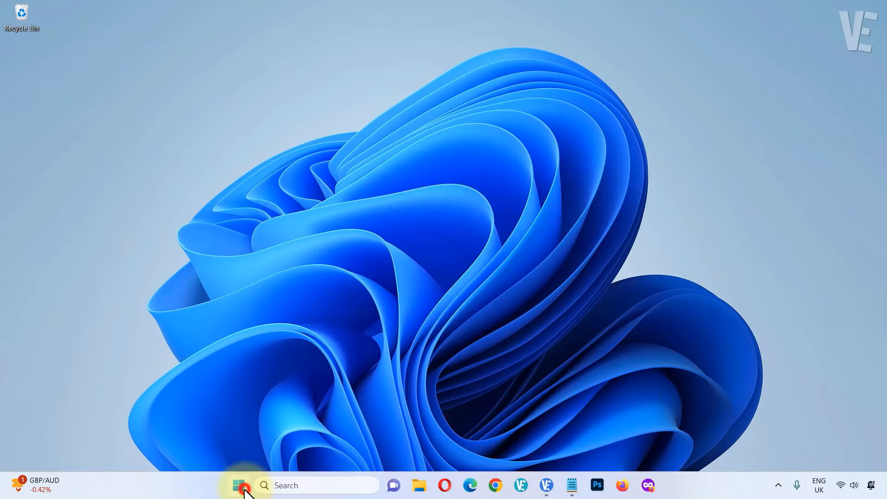
# - Open Device Manager and expand the Network adapters category
pyautogui.click(241, 486)
pyautogui.click(325, 74)
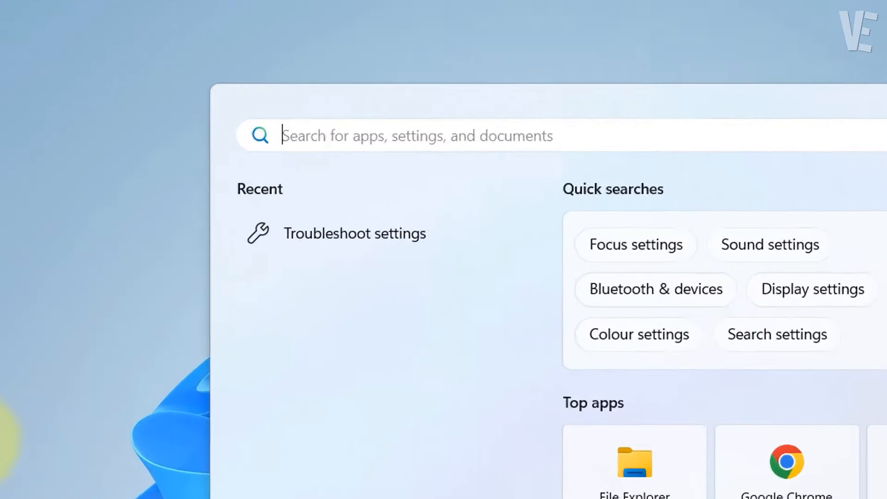
pyautogui.write('device')
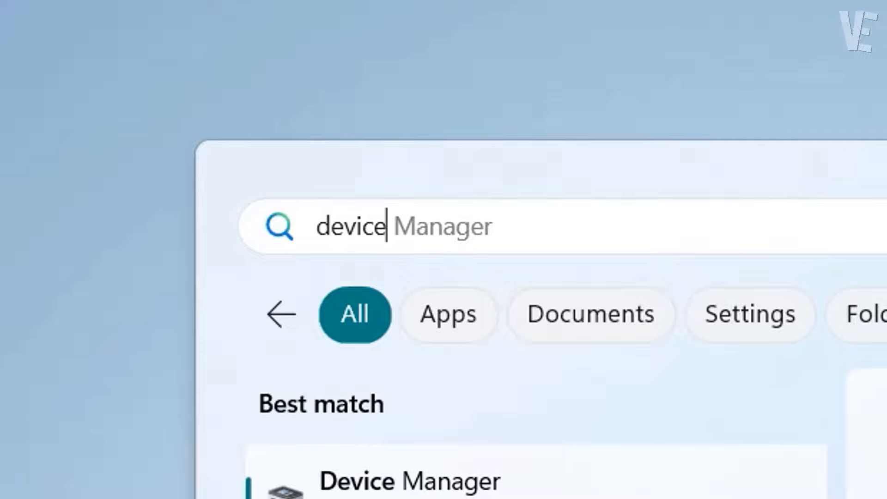
pyautogui.write(' manager')
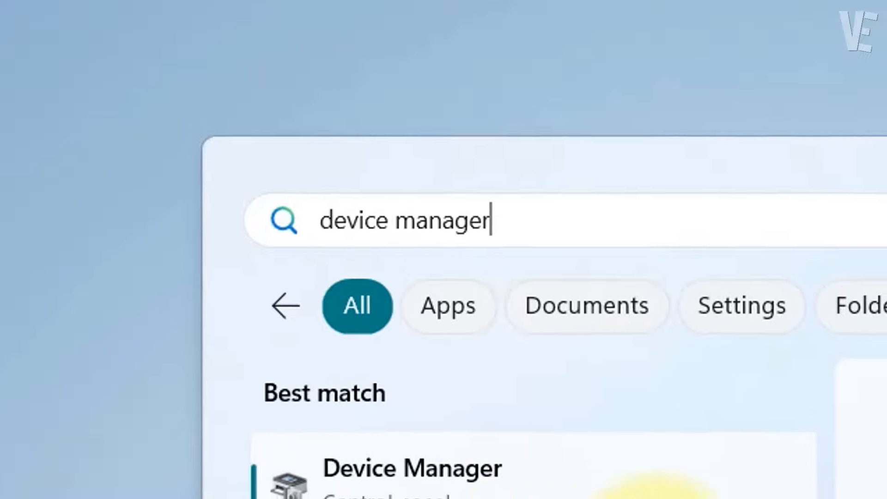
pyautogui.click(438, 494)
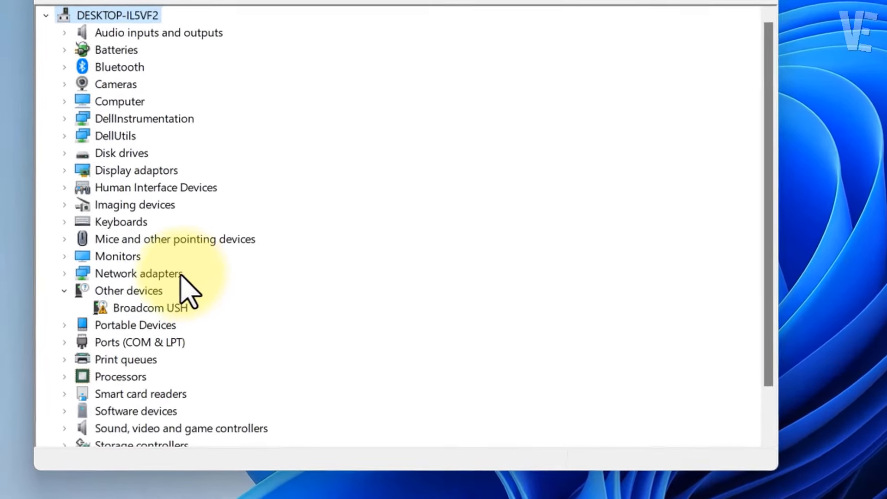
pyautogui.click(100, 306)
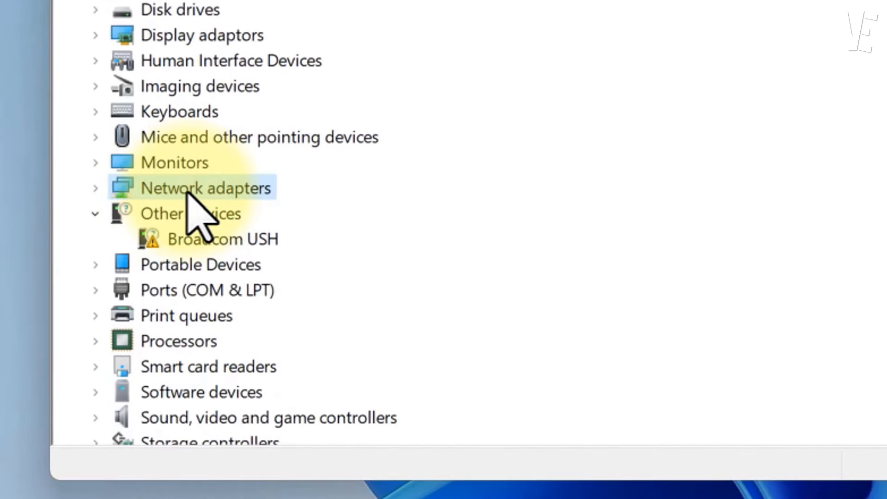
pyautogui.click(95, 188)
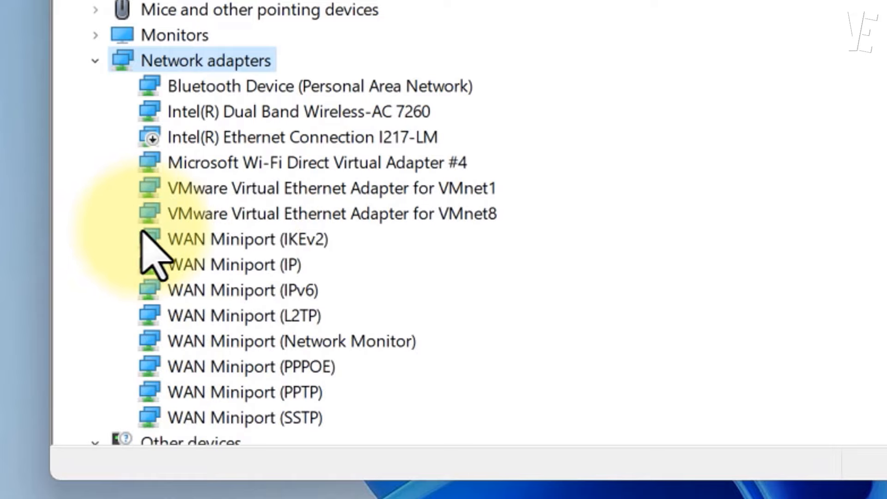
# - Uninstall the Intel(R) Dual Band Wireless-AC 7260 device without removing its driver, and scan for hardware changes
pyautogui.click(291, 114)
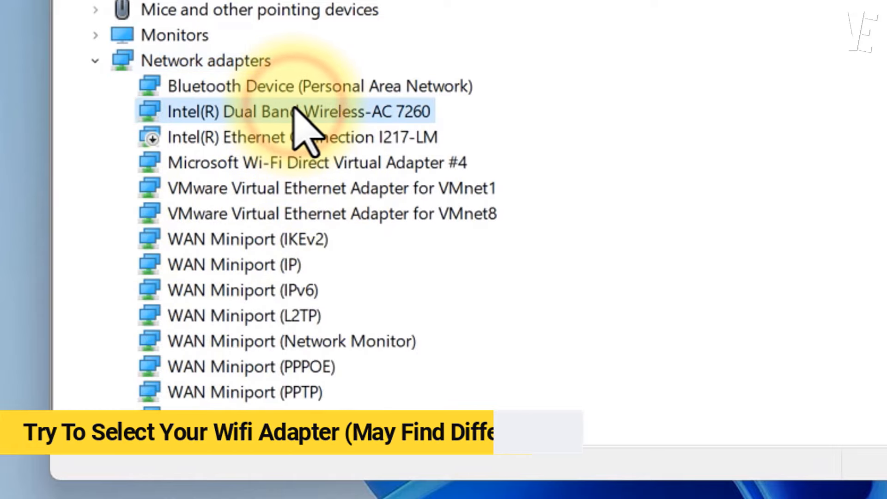
pyautogui.rightClick(279, 120)
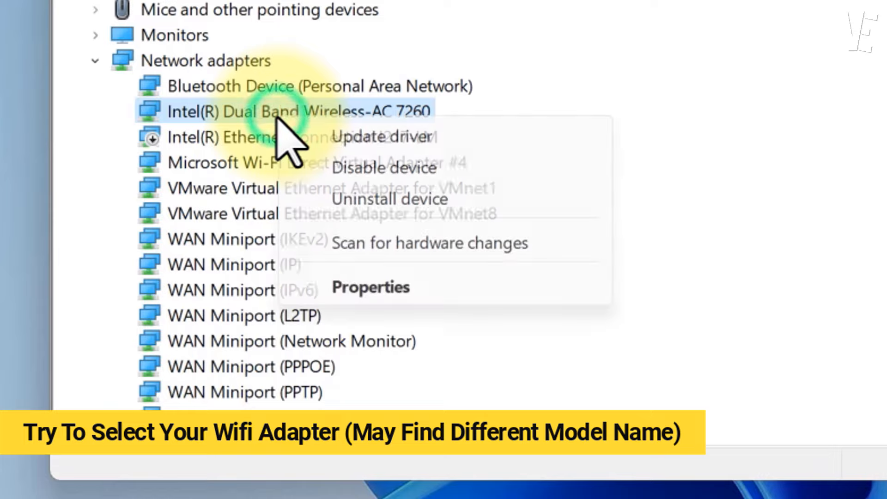
pyautogui.click(375, 207)
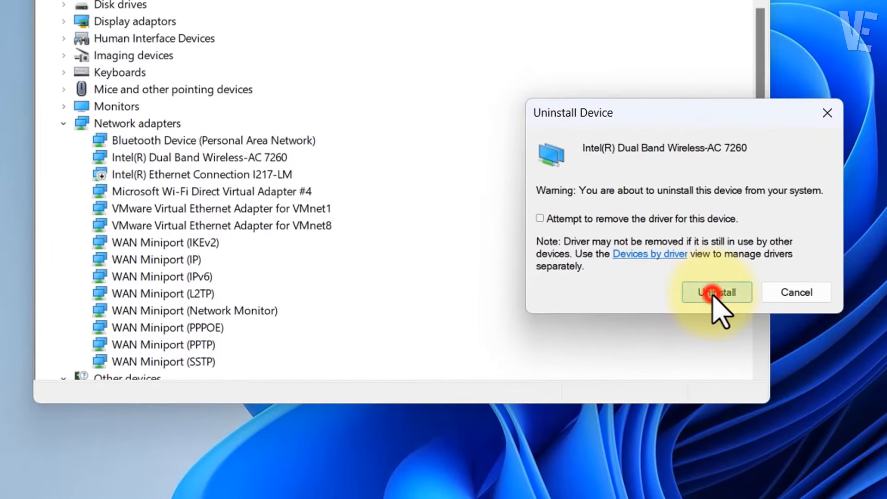
pyautogui.click(712, 295)
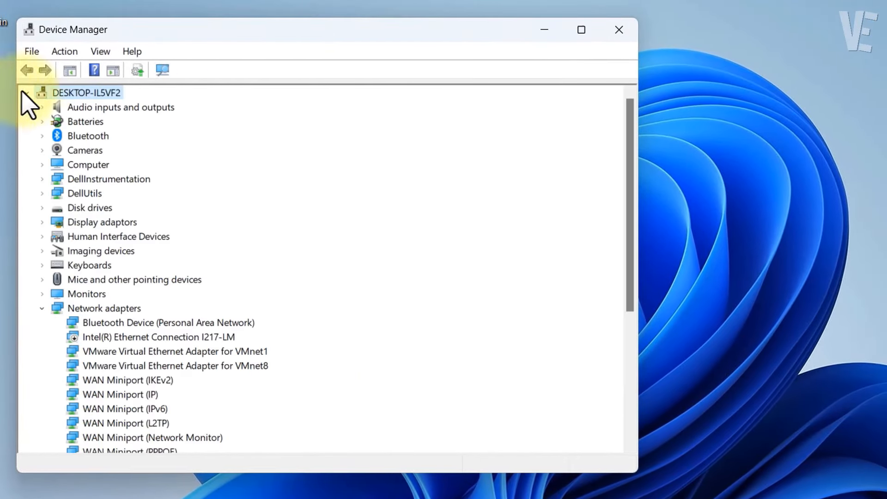
pyautogui.click(65, 51)
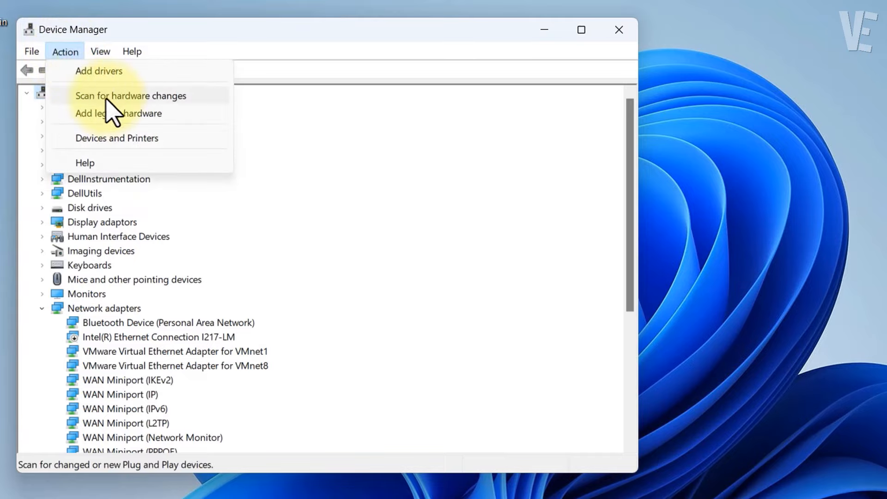
pyautogui.click(121, 98)
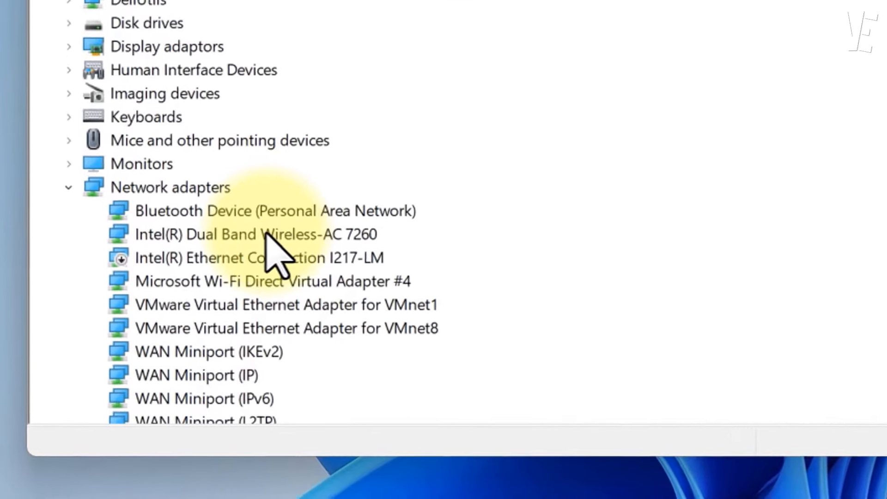
# - Update the Intel(R) Dual Band Wireless-AC 7260 driver manually from the drivers available on the computer, installing the (Intel) model
pyautogui.click(175, 312)
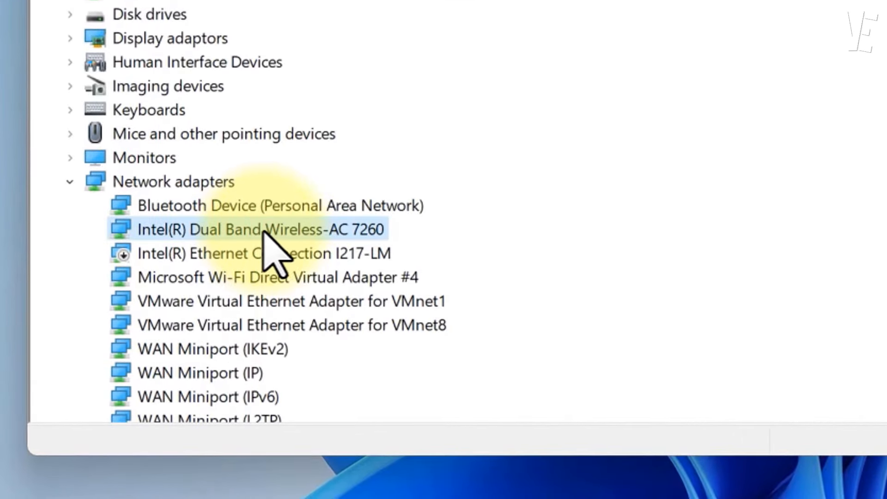
pyautogui.rightClick(264, 231)
pyautogui.click(371, 250)
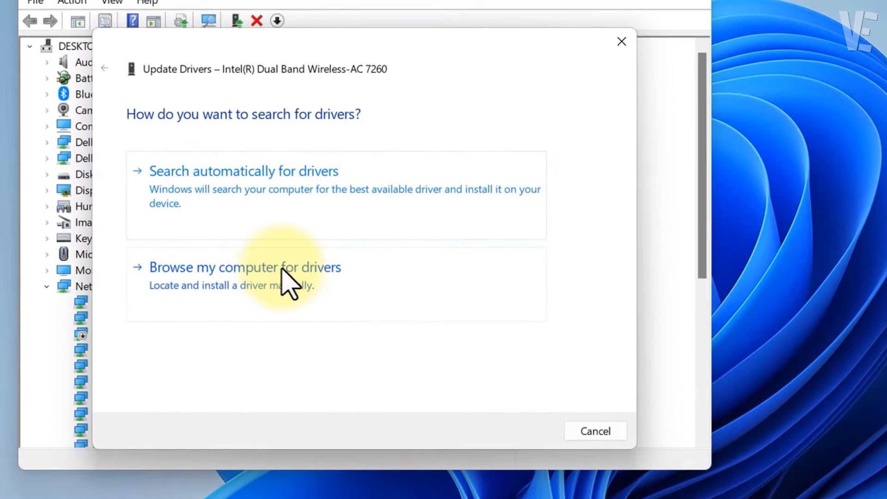
pyautogui.click(323, 257)
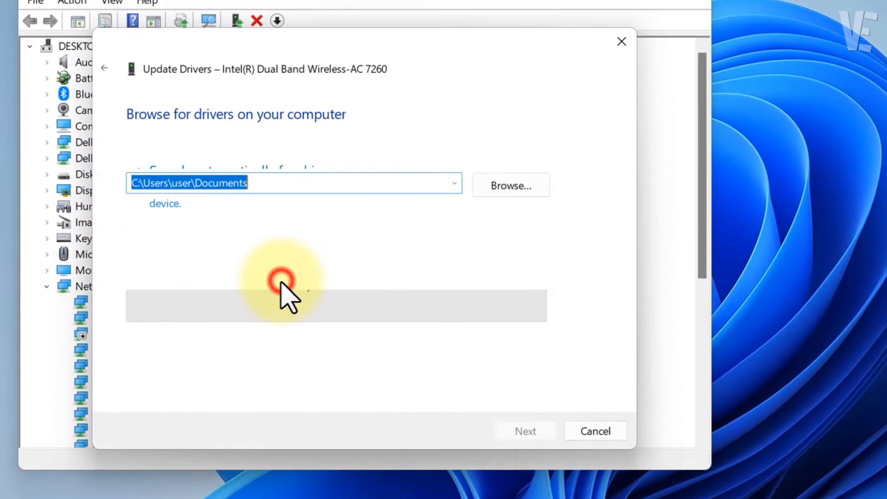
pyautogui.click(273, 329)
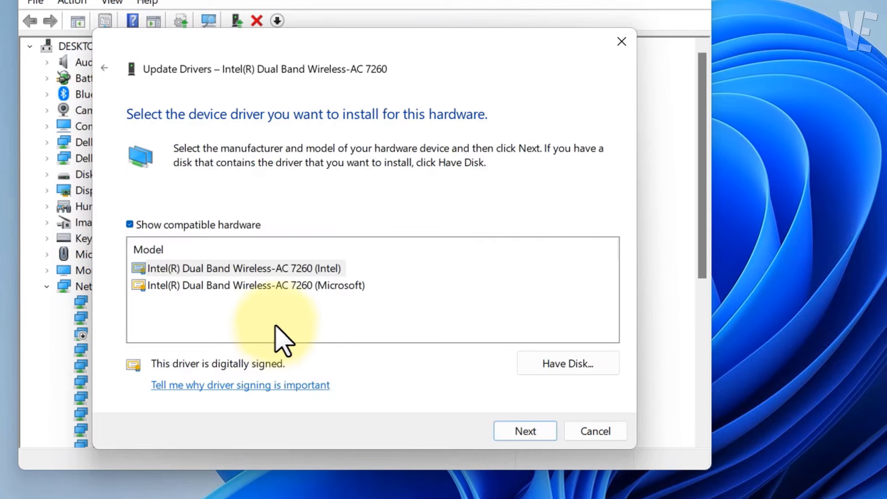
pyautogui.click(296, 269)
pyautogui.click(290, 286)
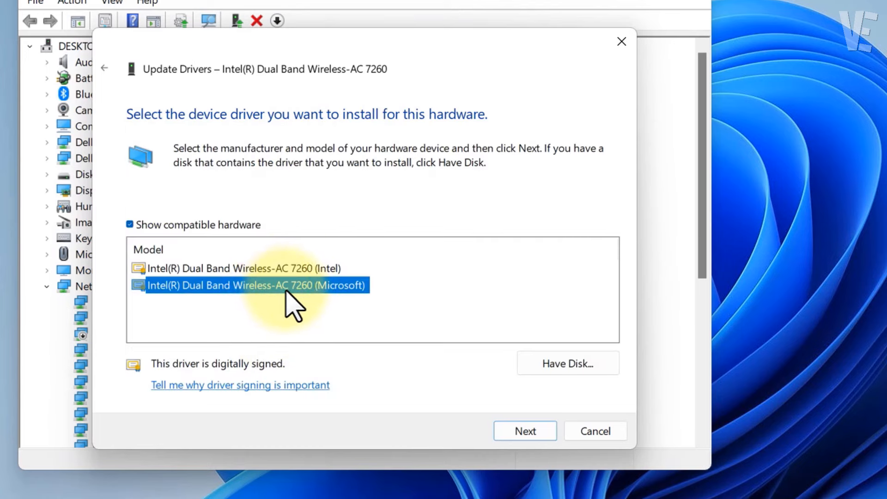
pyautogui.click(276, 269)
pyautogui.click(535, 432)
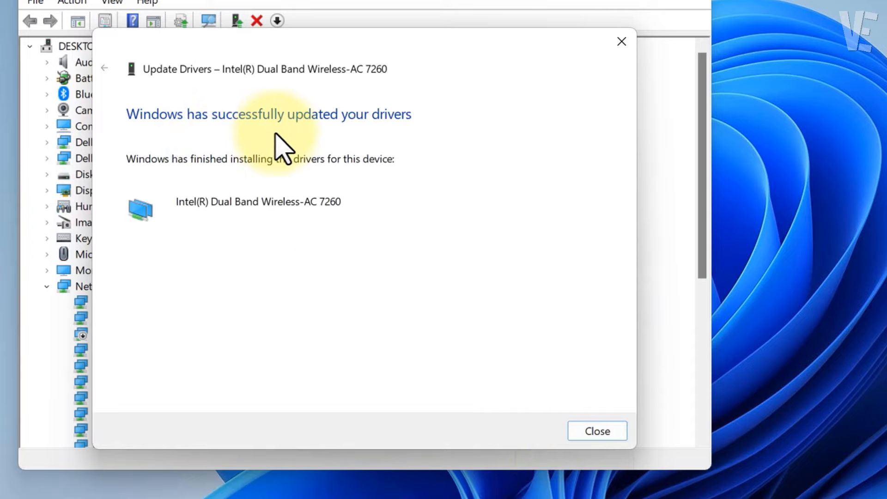
# - Close the finished driver update wizard and open Command Prompt as administrator
pyautogui.click(615, 425)
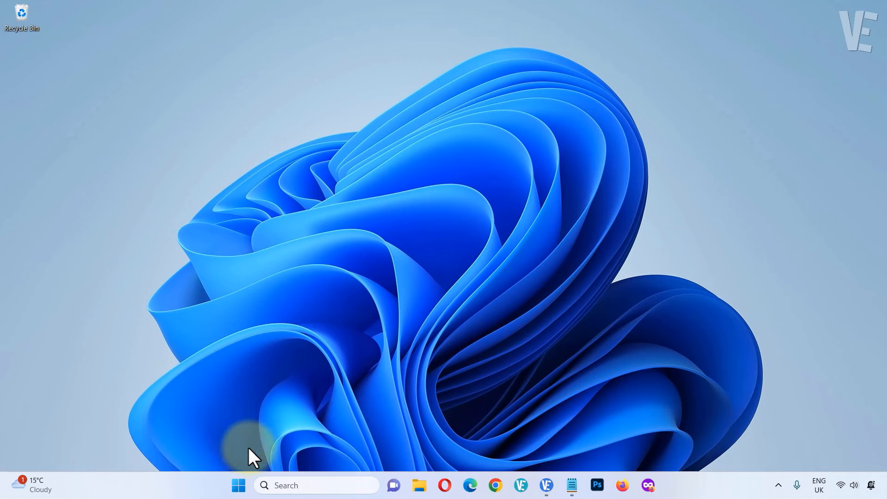
pyautogui.click(239, 483)
pyautogui.click(329, 73)
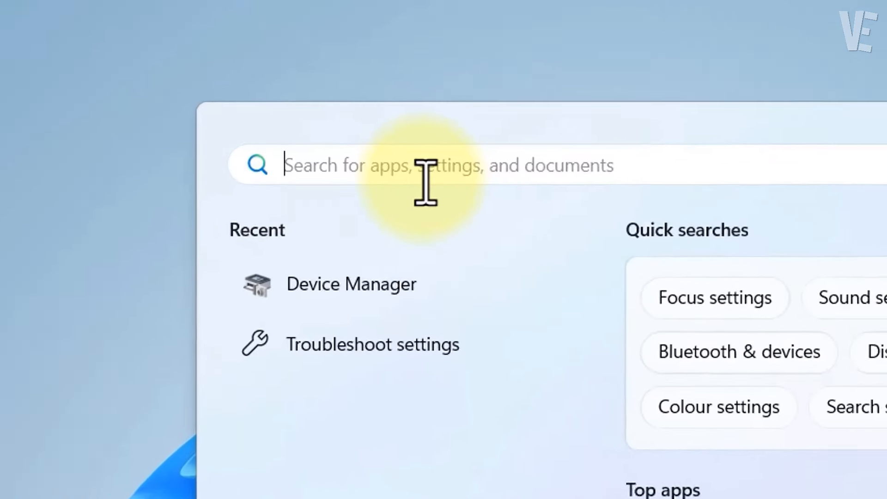
pyautogui.write('cmd')
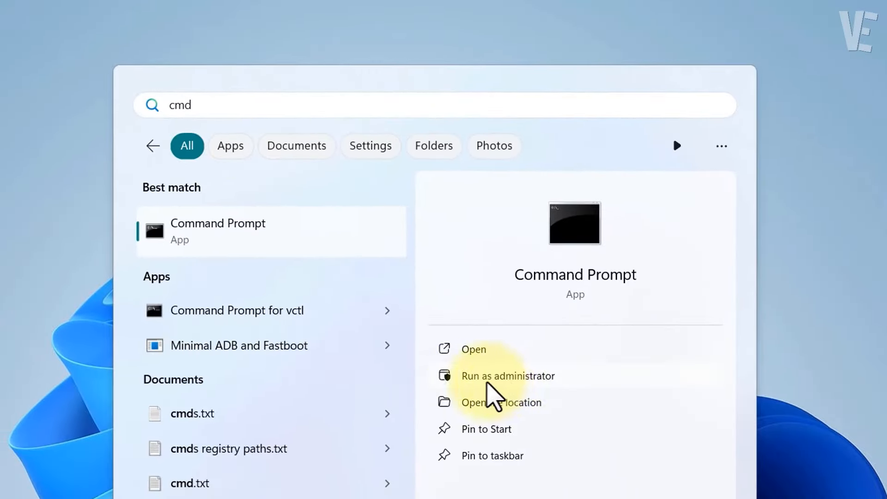
pyautogui.click(506, 377)
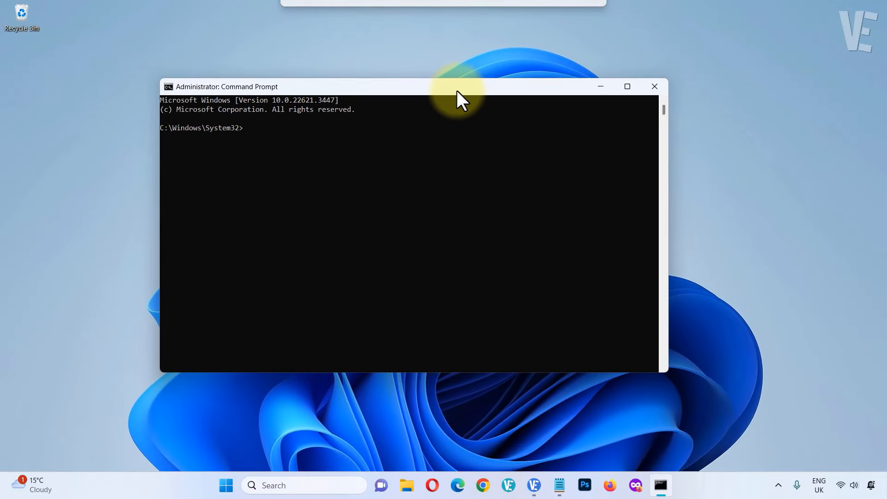
# - Copy the ipconfig /release command from the open Notepad command list and run it in Command Prompt
pyautogui.click(559, 485)
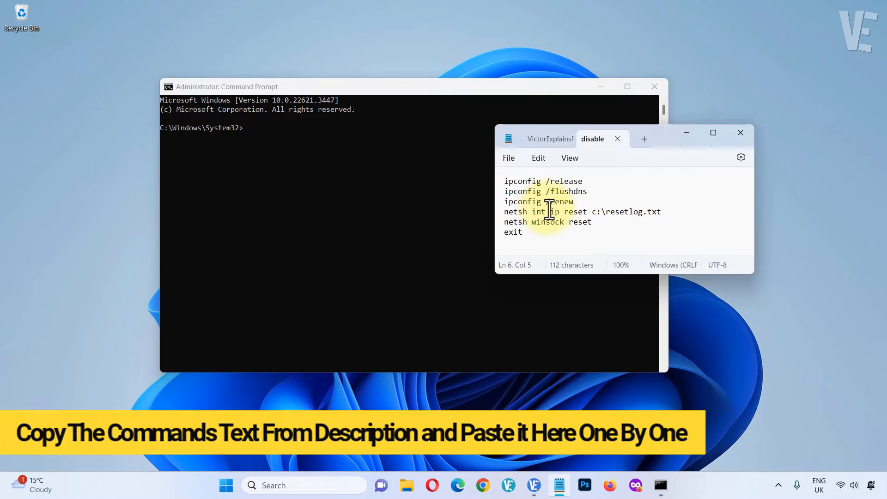
pyautogui.moveTo(535, 179); pyautogui.dragTo(521, 181)
pyautogui.rightClick(524, 181)
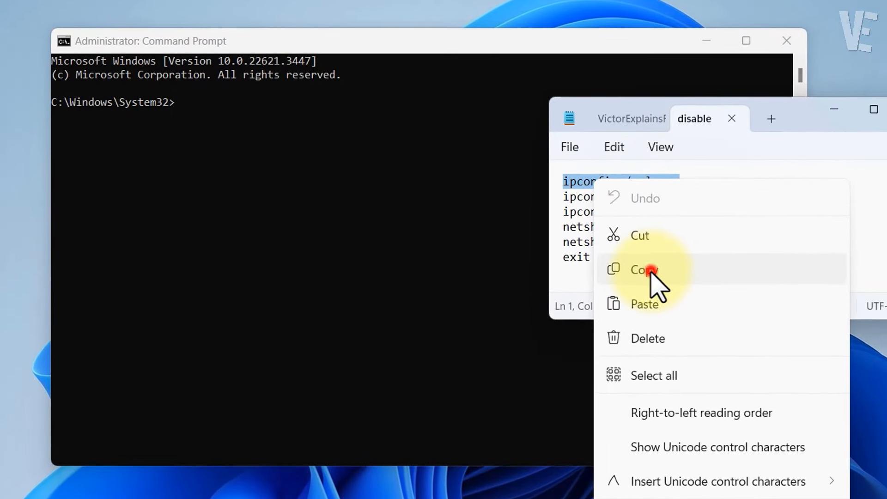
pyautogui.click(651, 273)
pyautogui.rightClick(400, 42)
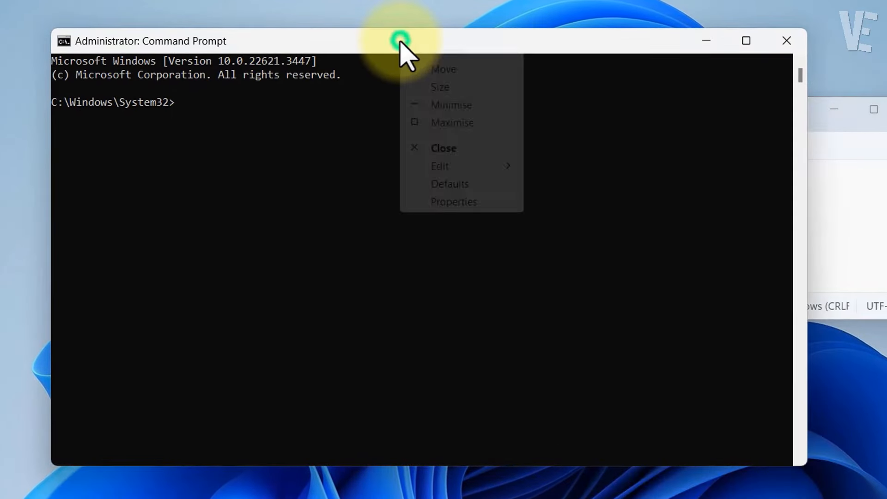
pyautogui.moveTo(481, 170)
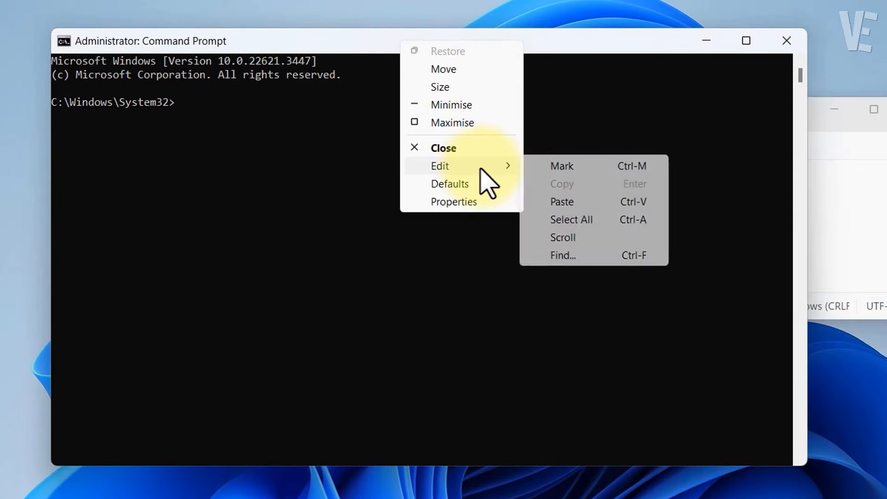
pyautogui.click(573, 203)
pyautogui.press('Return')
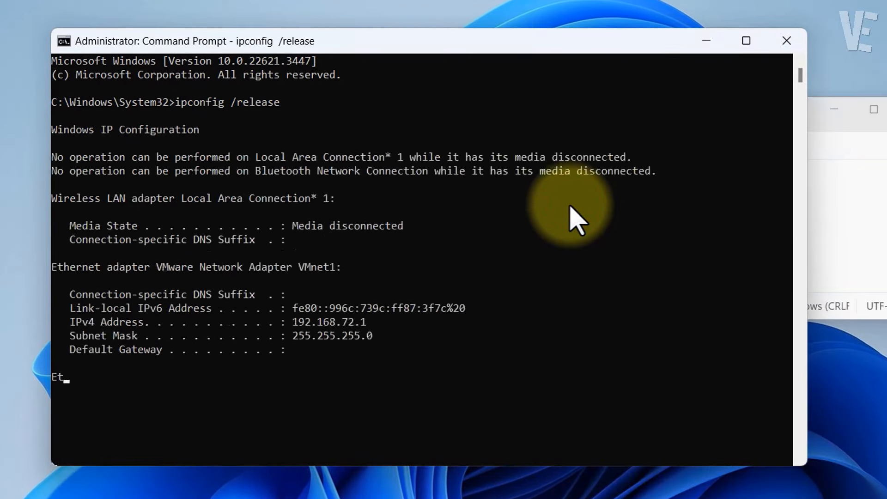
# - Copy ipconfig /flushdns from the Notepad list and run it in Command Prompt to clear the DNS cache
pyautogui.click(866, 247)
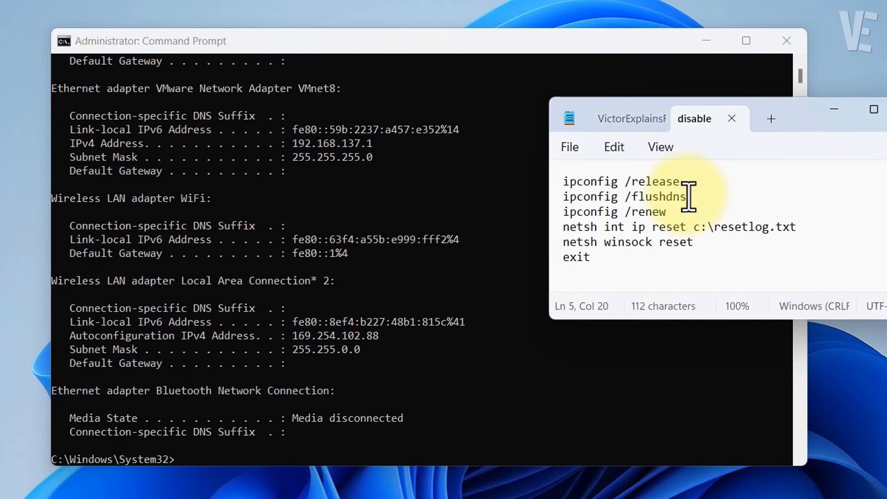
pyautogui.moveTo(687, 198); pyautogui.dragTo(564, 199)
pyautogui.rightClick(578, 202)
pyautogui.click(622, 292)
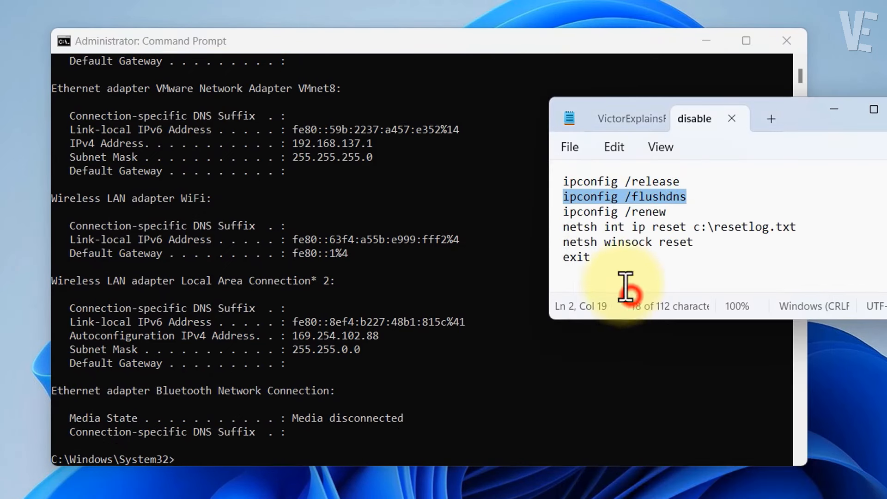
pyautogui.rightClick(389, 44)
pyautogui.moveTo(448, 169)
pyautogui.click(568, 208)
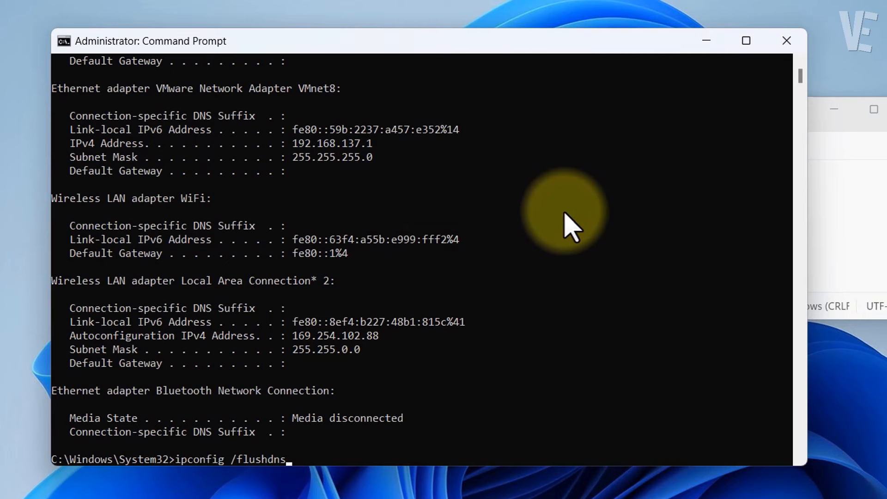
pyautogui.press('Return')
# - Copy ipconfig /renew from the Notepad list and run it in Command Prompt to renew the IP address
pyautogui.click(858, 206)
pyautogui.moveTo(666, 211); pyautogui.dragTo(573, 214)
pyautogui.rightClick(603, 217)
pyautogui.click(665, 303)
pyautogui.rightClick(410, 44)
pyautogui.moveTo(489, 172)
pyautogui.click(578, 204)
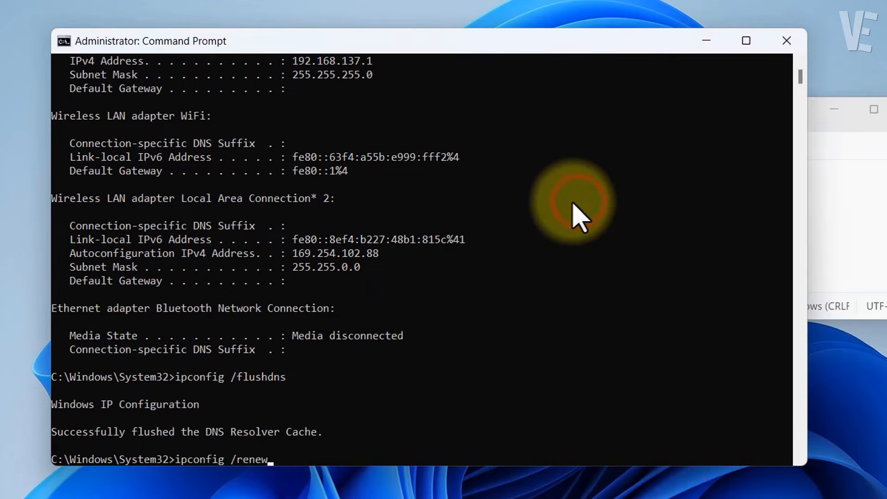
pyautogui.press('Return')
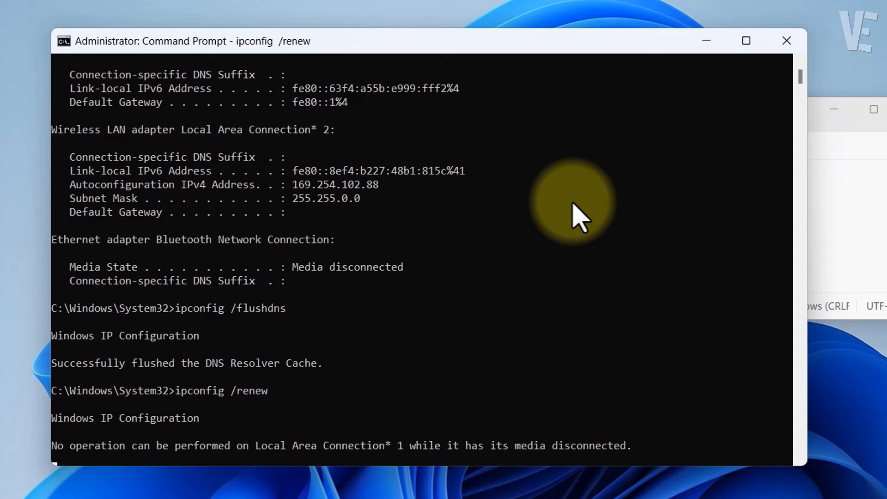
# - Copy netsh int ip reset c:\resetlog.txt from the Notepad list and run it in Command Prompt
pyautogui.click(836, 214)
pyautogui.moveTo(804, 225); pyautogui.dragTo(597, 237)
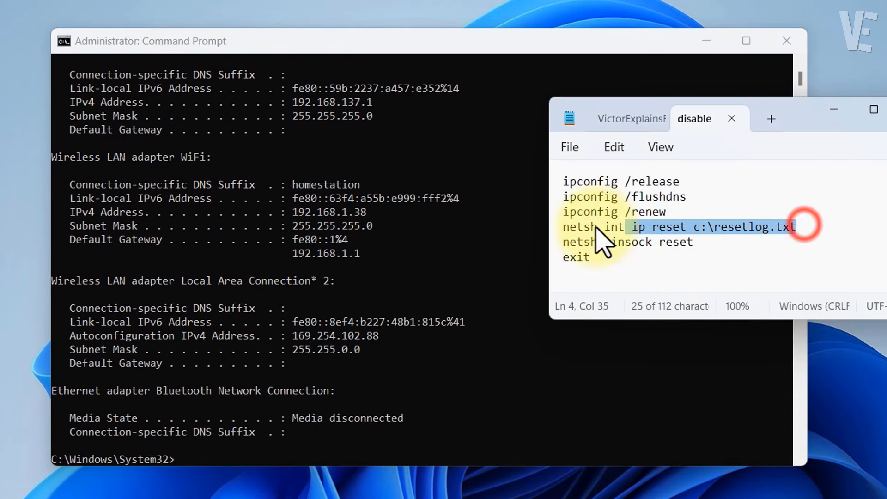
pyautogui.rightClick(571, 228)
pyautogui.click(645, 309)
pyautogui.rightClick(376, 41)
pyautogui.moveTo(437, 172)
pyautogui.click(557, 203)
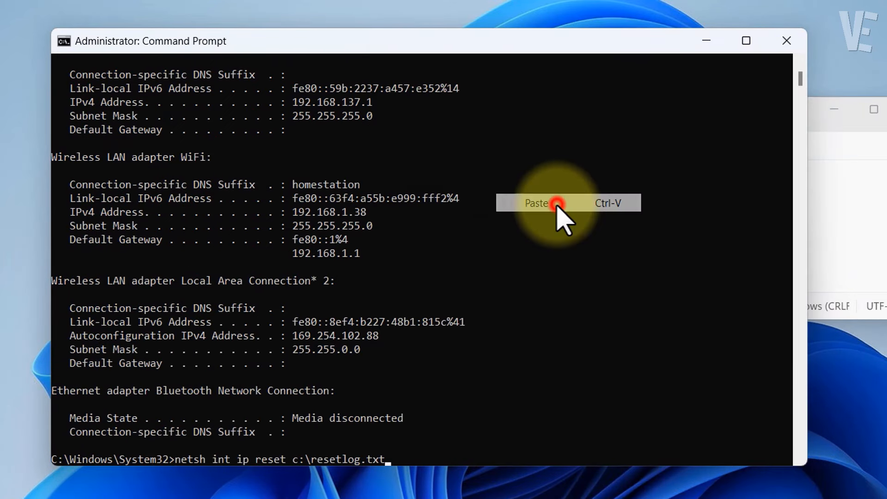
pyautogui.press('Return')
# - Copy netsh winsock reset from the Notepad list and run it in Command Prompt
pyautogui.click(872, 231)
pyautogui.moveTo(701, 246); pyautogui.dragTo(565, 245)
pyautogui.rightClick(567, 245)
pyautogui.click(618, 337)
pyautogui.rightClick(347, 42)
pyautogui.moveTo(415, 170)
pyautogui.click(573, 205)
pyautogui.press('Return')
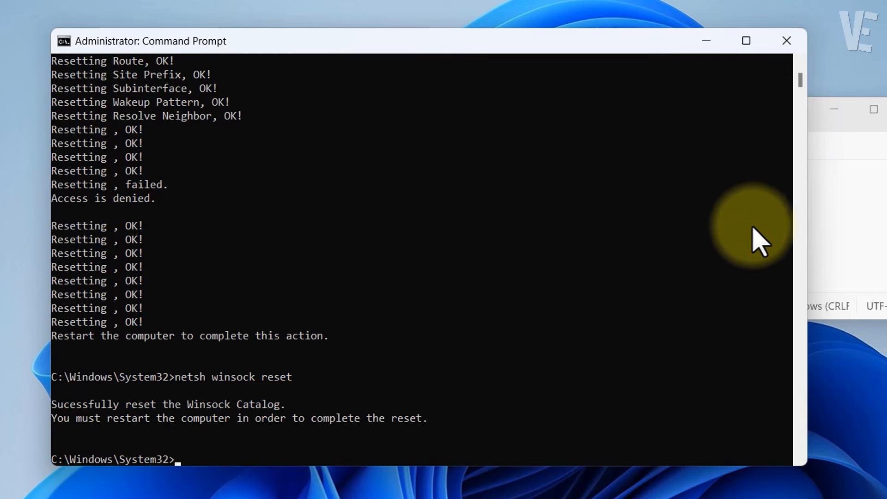
# - Copy the exit command from the Notepad list, run it to close Command Prompt, and close Notepad
pyautogui.click(868, 221)
pyautogui.moveTo(594, 257); pyautogui.dragTo(566, 257)
pyautogui.rightClick(566, 257)
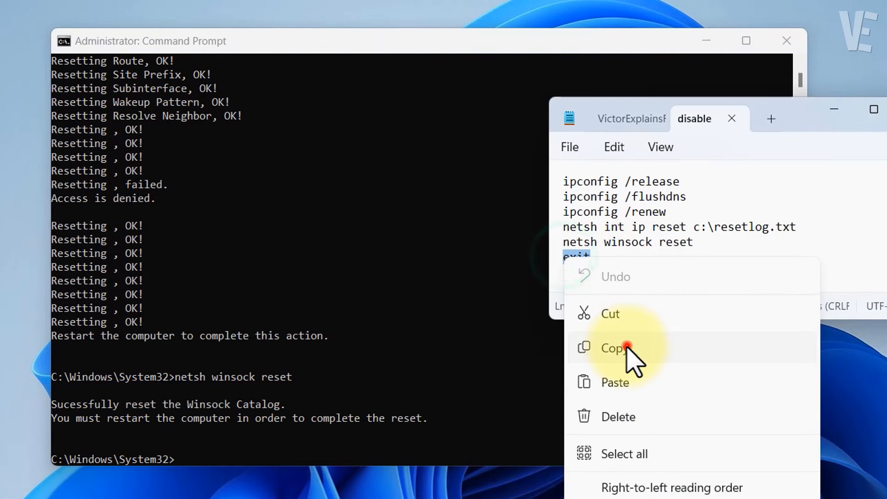
pyautogui.click(619, 347)
pyautogui.click(331, 42)
pyautogui.rightClick(328, 39)
pyautogui.moveTo(424, 157)
pyautogui.click(494, 194)
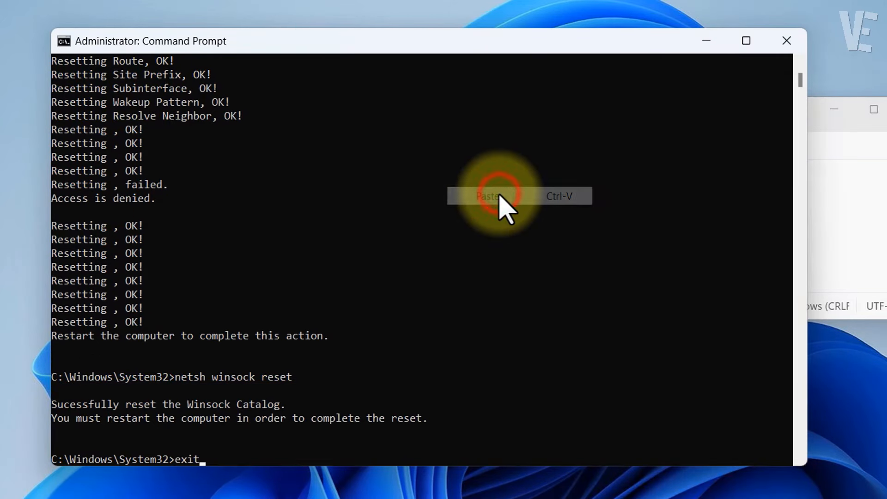
pyautogui.press('Return')
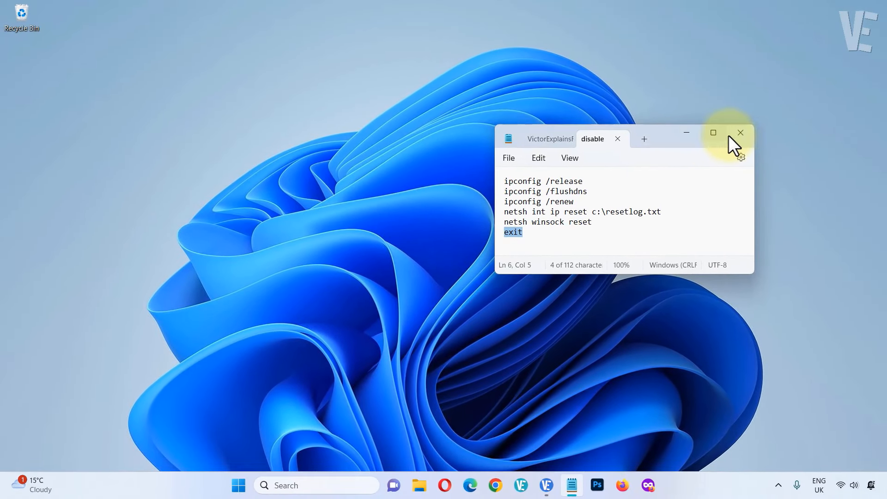
pyautogui.click(739, 133)
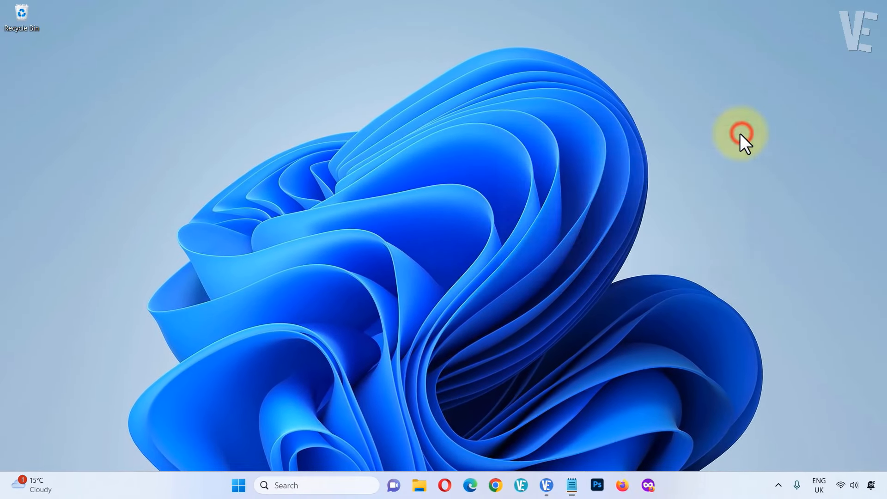
# - Restart the computer to apply the IP and Winsock resets
pyautogui.click(239, 485)
pyautogui.click(580, 442)
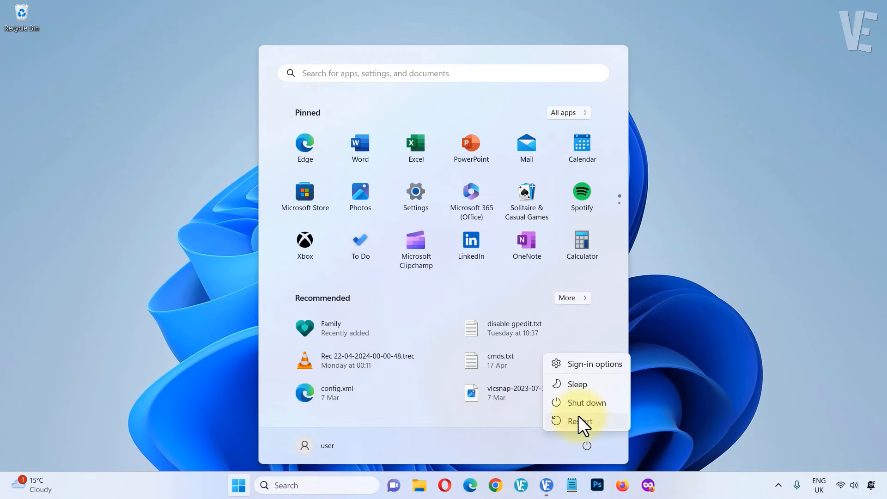
pyautogui.click(579, 420)
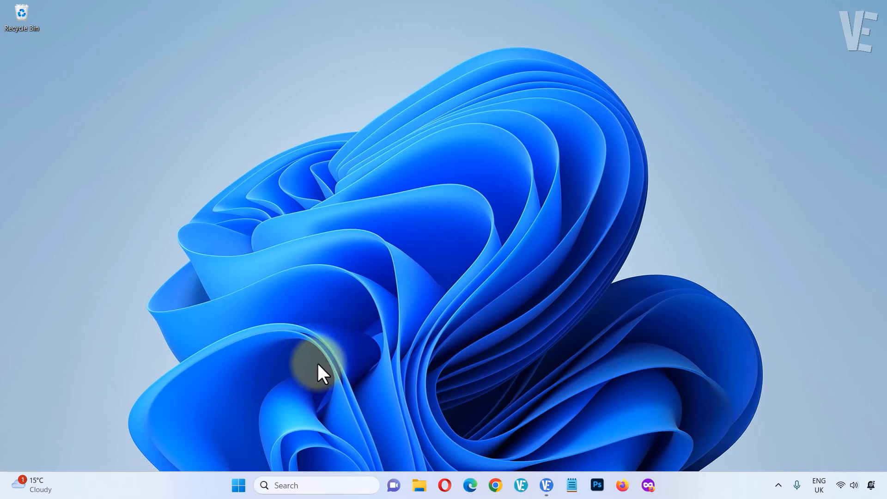
# - Search Windows for "network reset" and open the Network reset system settings page
pyautogui.click(239, 486)
pyautogui.click(407, 76)
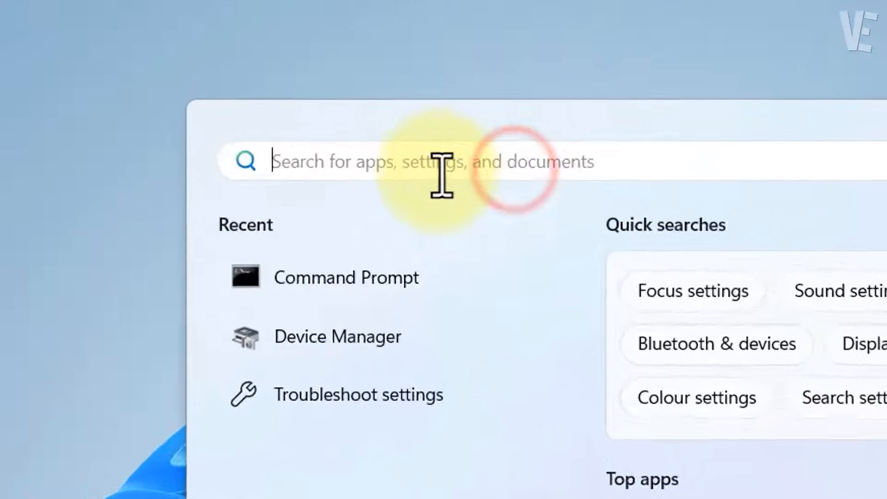
pyautogui.write('news')
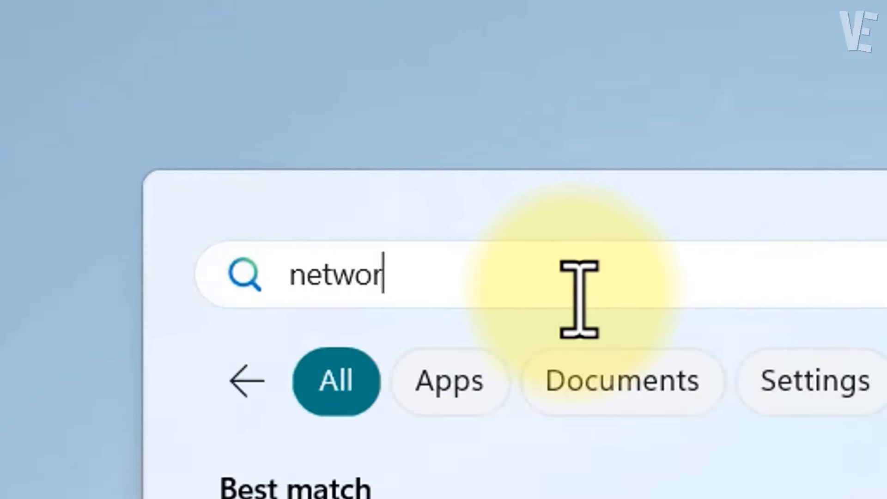
pyautogui.write('ork reset')
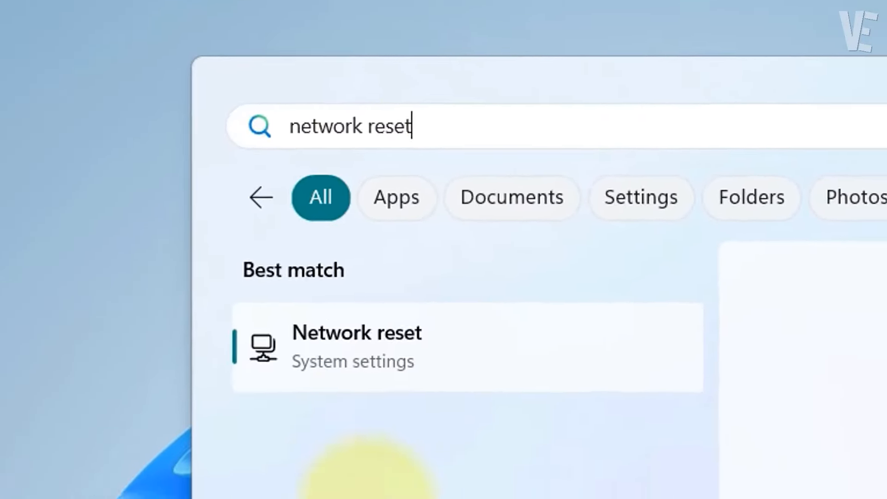
pyautogui.click(369, 325)
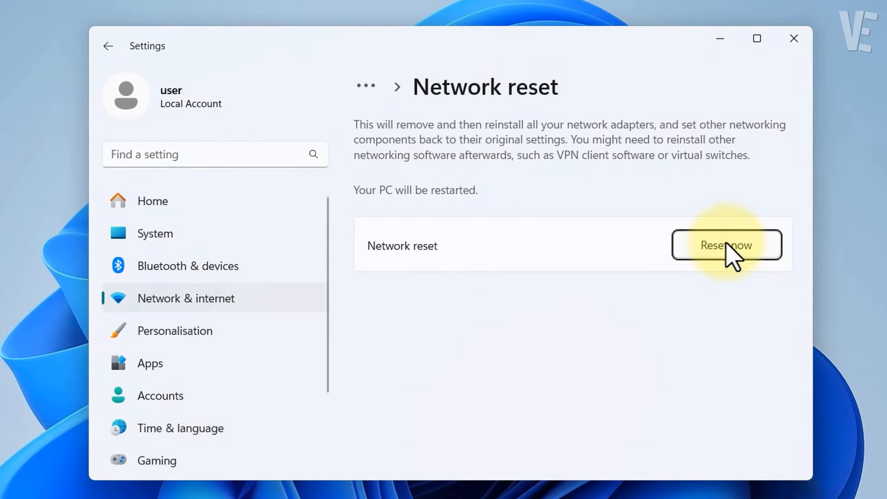
# - Reset the network settings, confirm the reset, and dismiss the sign-out notice
pyautogui.click(712, 250)
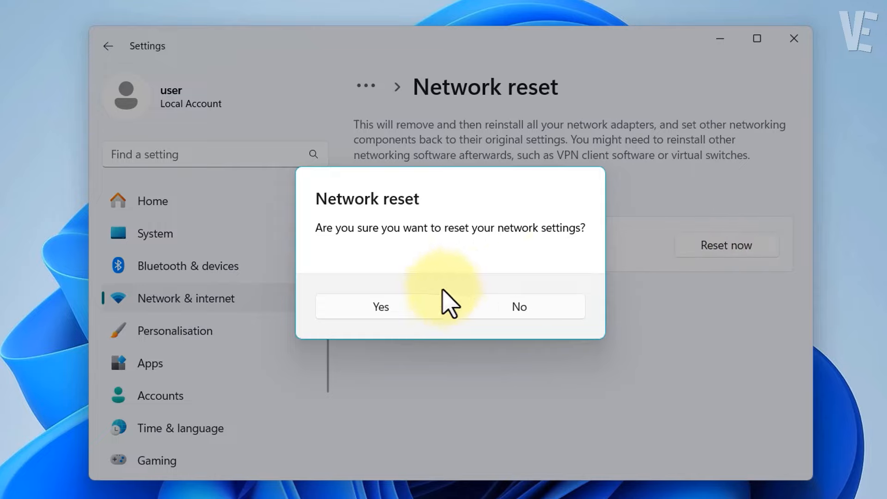
pyautogui.click(399, 309)
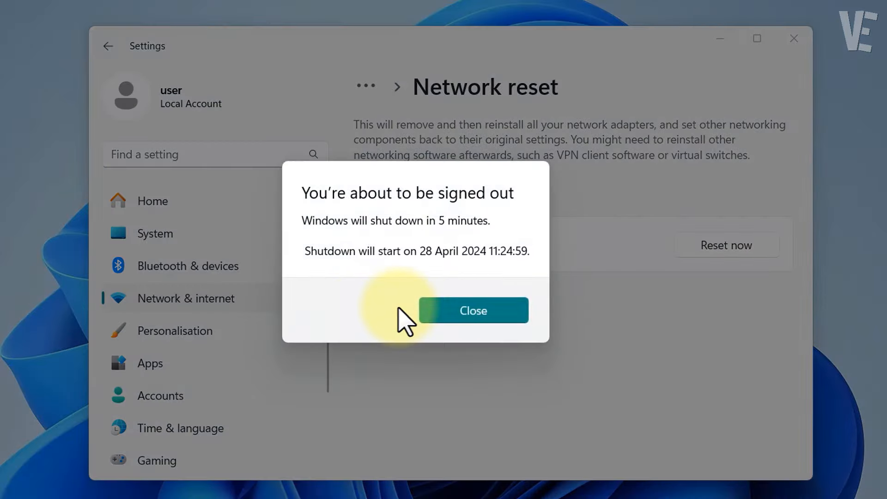
pyautogui.click(460, 314)
pyautogui.click(715, 84)
# - Restart the computer to complete the network reset
pyautogui.click(239, 485)
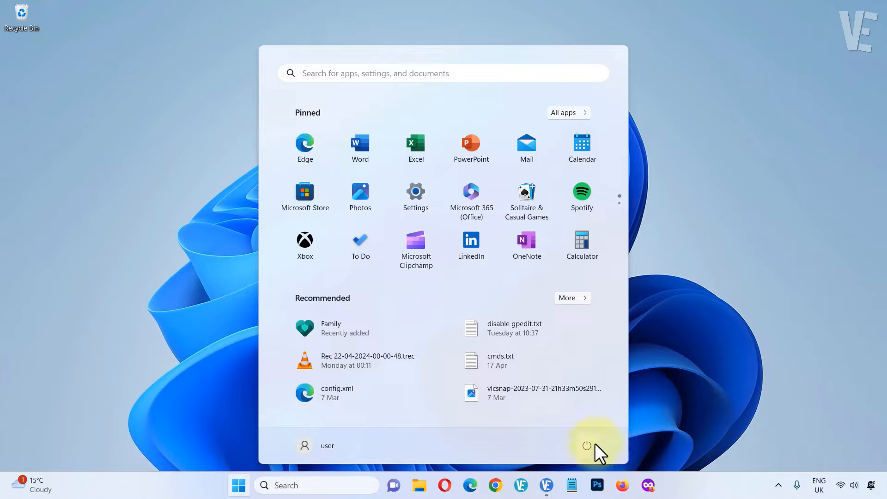
pyautogui.click(591, 444)
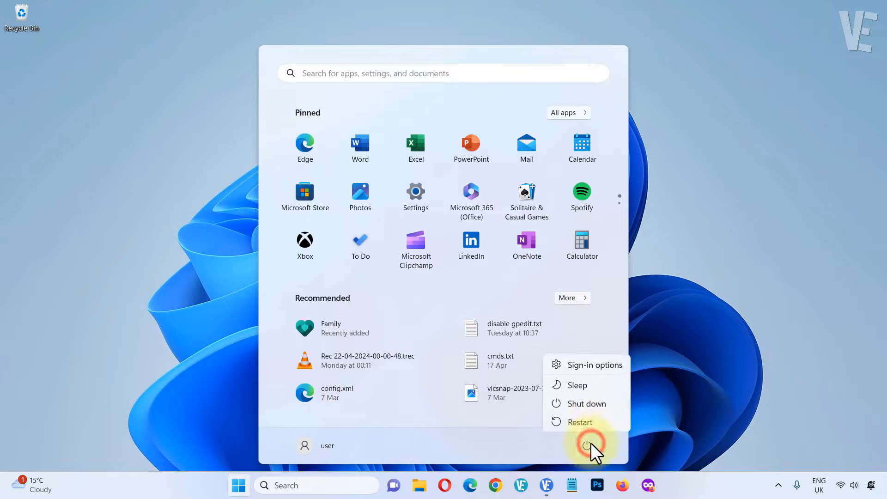
pyautogui.click(581, 420)
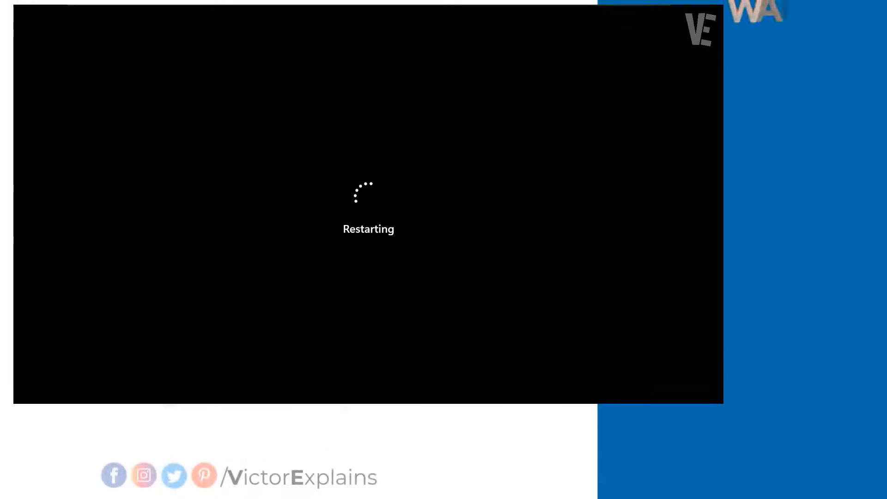